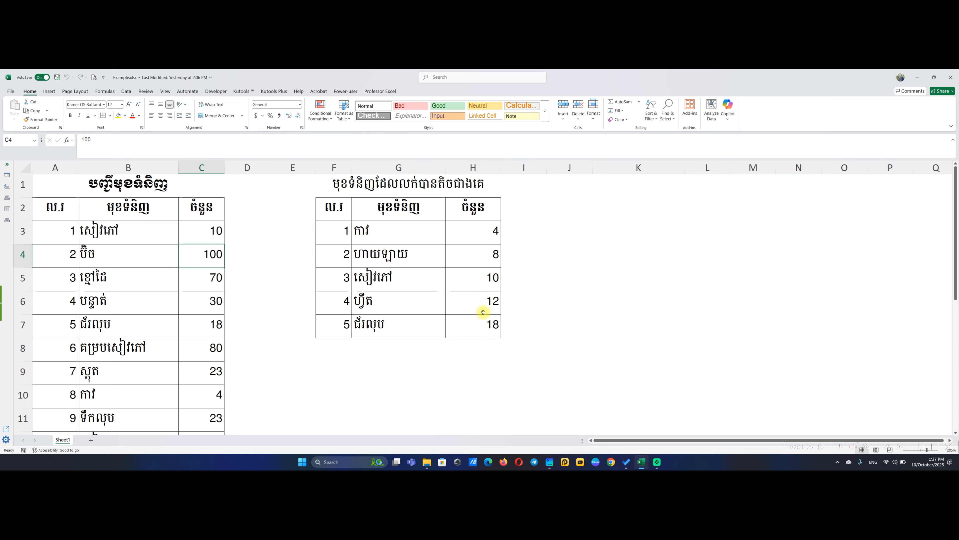
- Set the quantity of the second product, ប៊ិច, in cell C4 to 2
drag(359, 231, 467, 321)
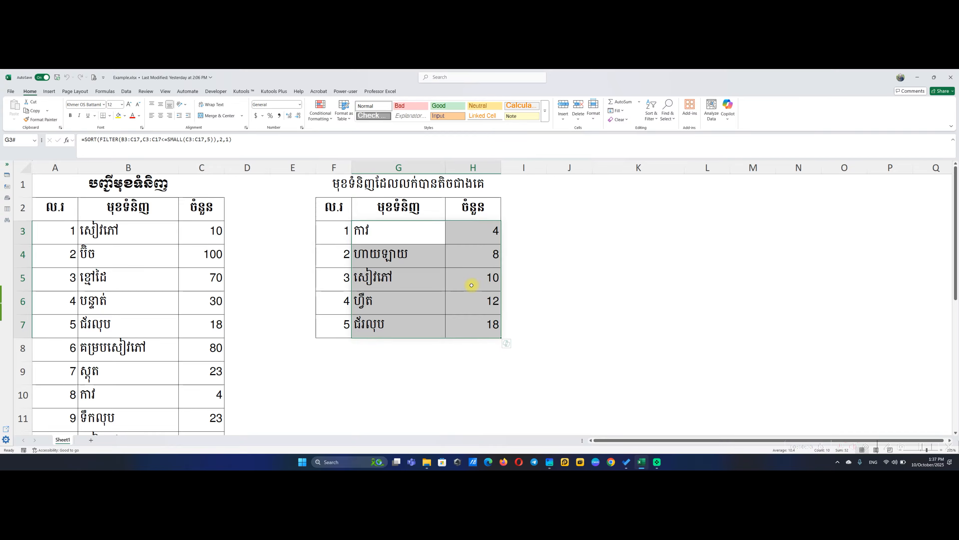
click(131, 287)
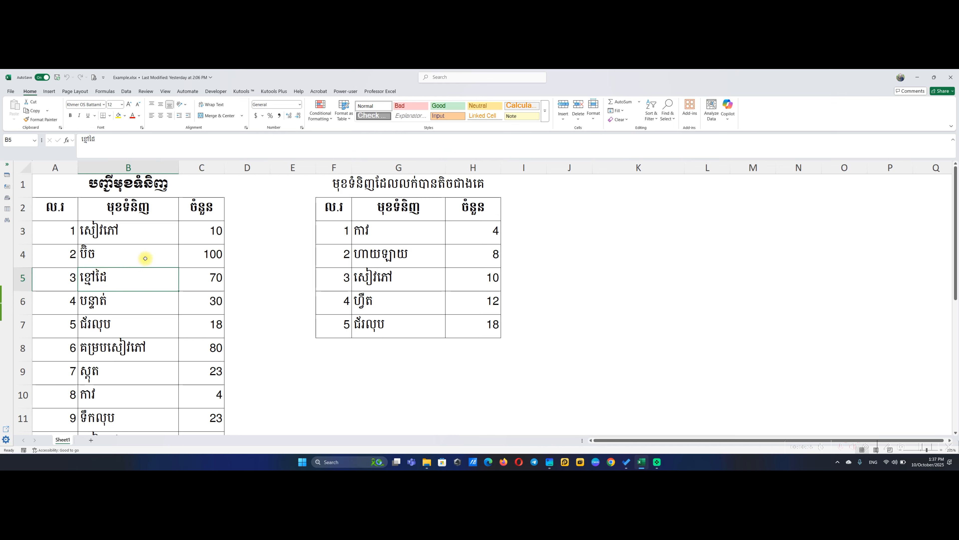
click(203, 259)
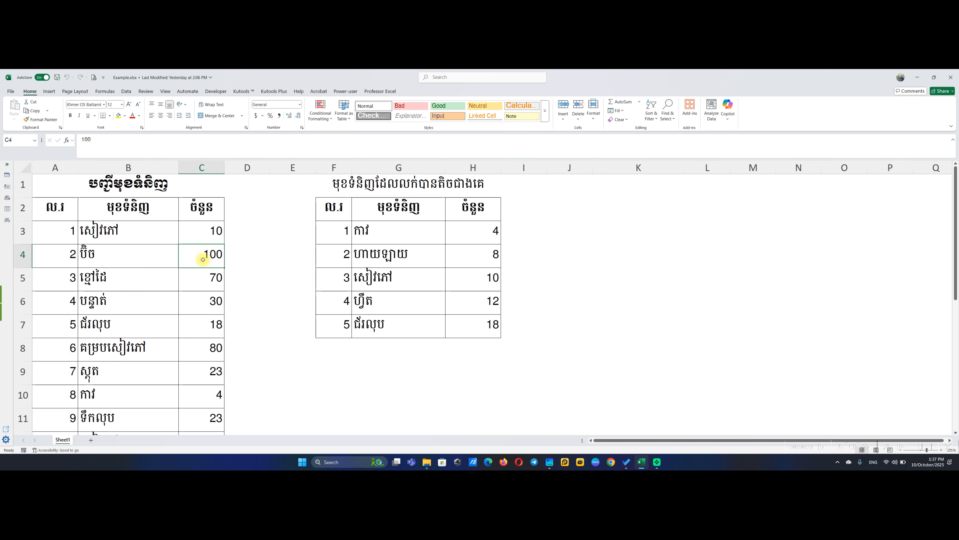
text(2)
key(Return)
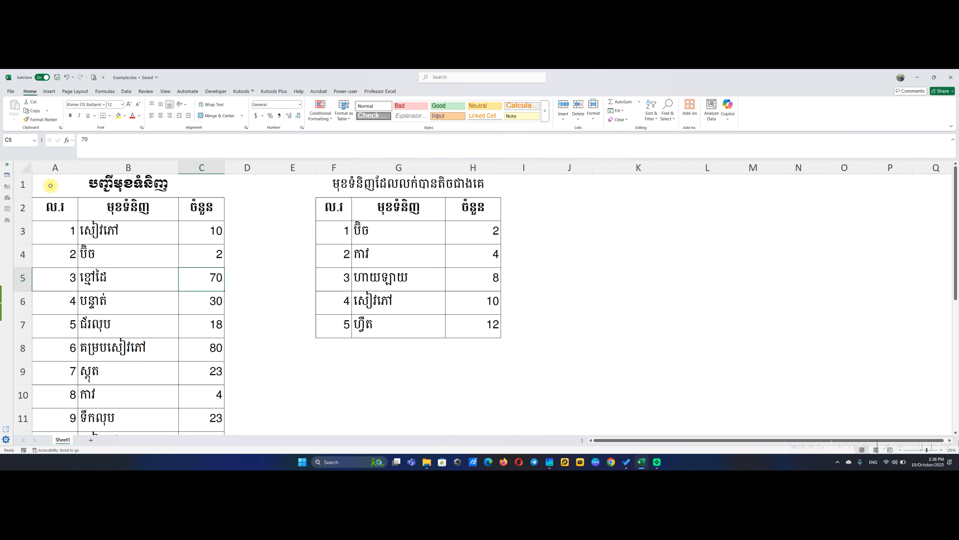
- Examine the product list in columns A to C, from its header row down to the last product
drag(50, 186, 159, 214)
click(121, 210)
click(62, 207)
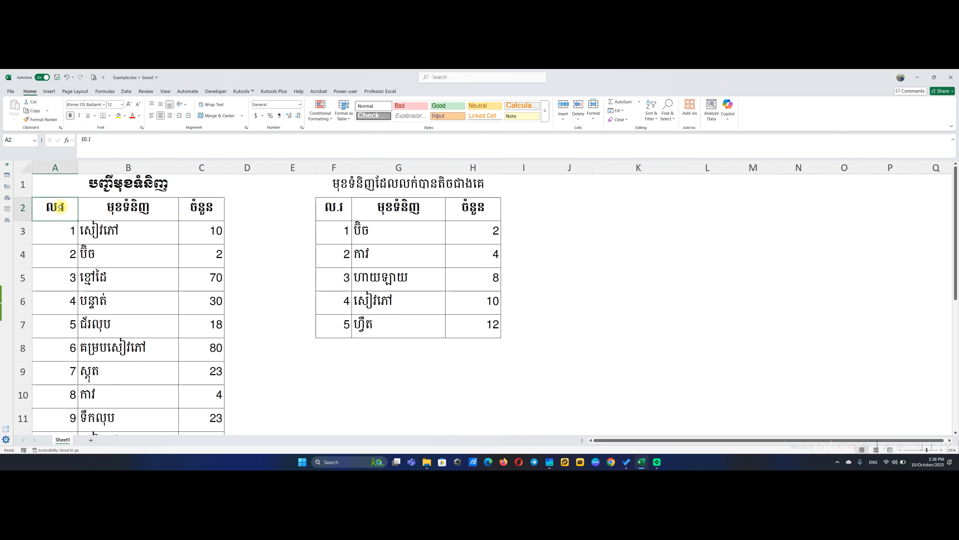
drag(60, 207, 202, 333)
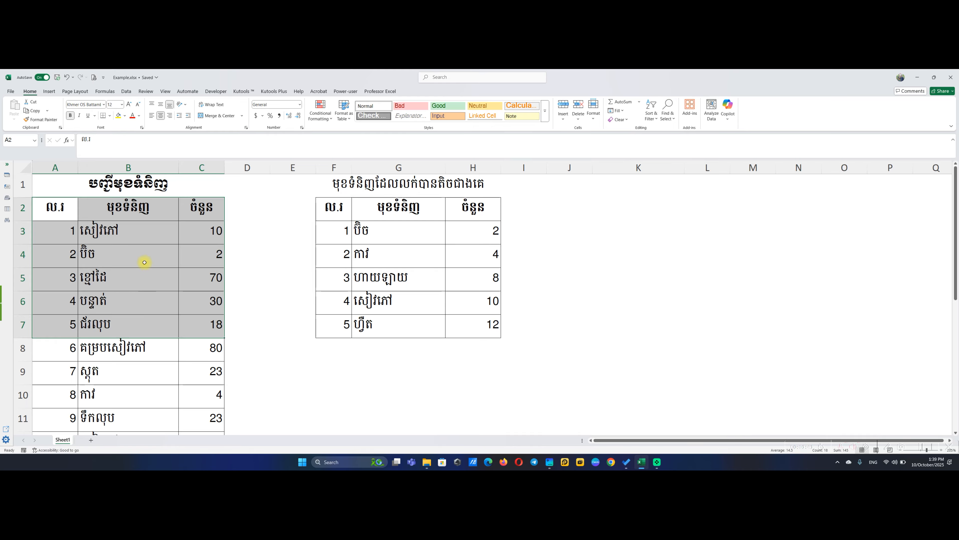
drag(133, 214, 189, 211)
scroll(141, 278, down, 2)
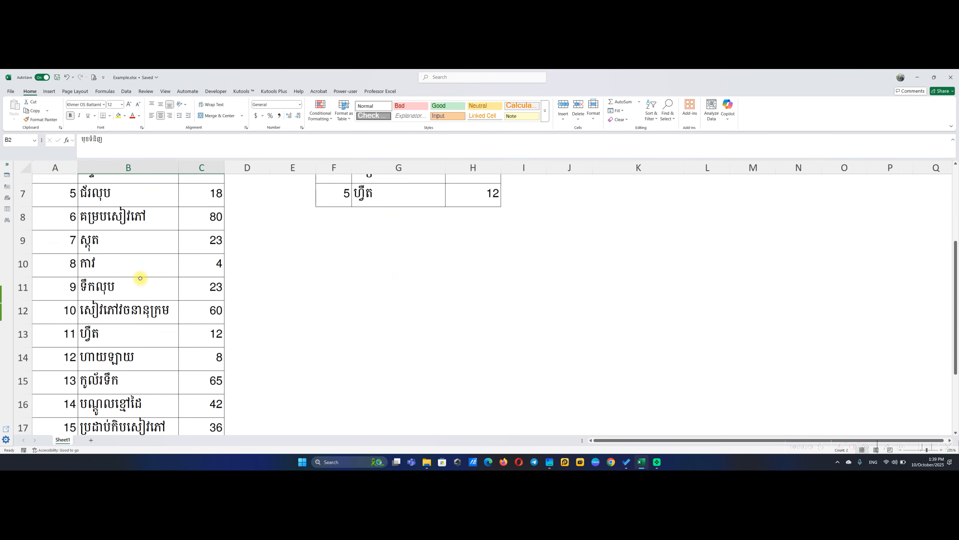
scroll(137, 278, down, 2)
scroll(136, 280, up, 4)
click(203, 233)
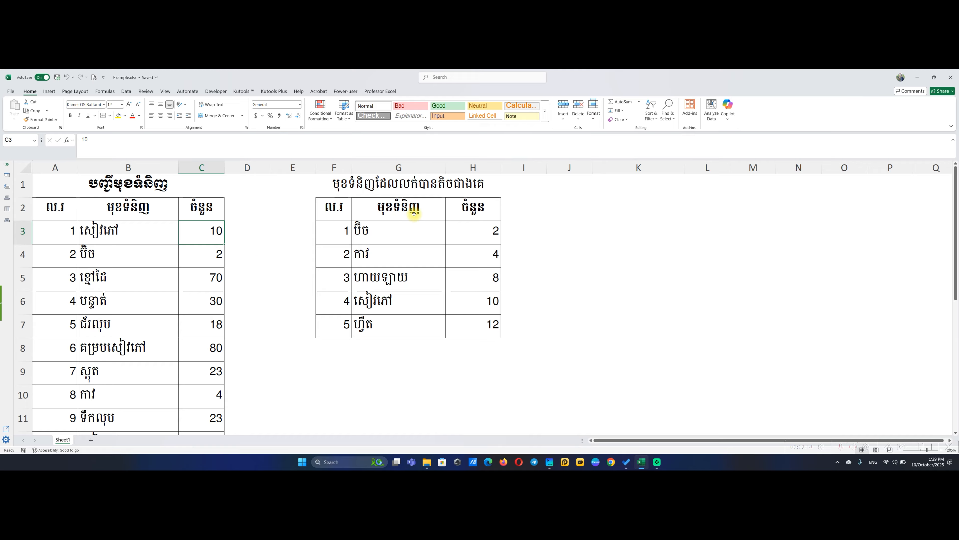
- Copy the header row F2:H2 of the lowest-selling products table and paste it starting at cell J2
click(539, 205)
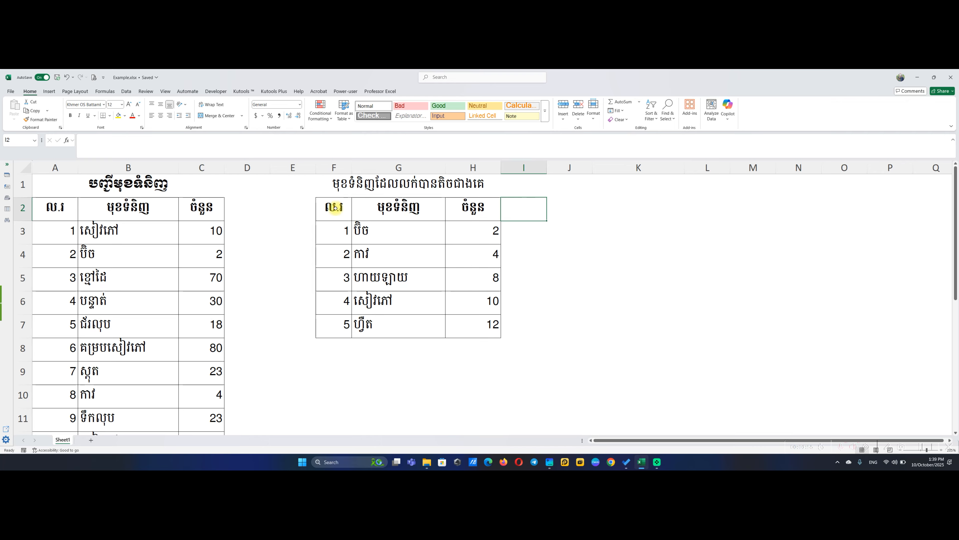
drag(336, 208, 473, 209)
key(ctrl+c)
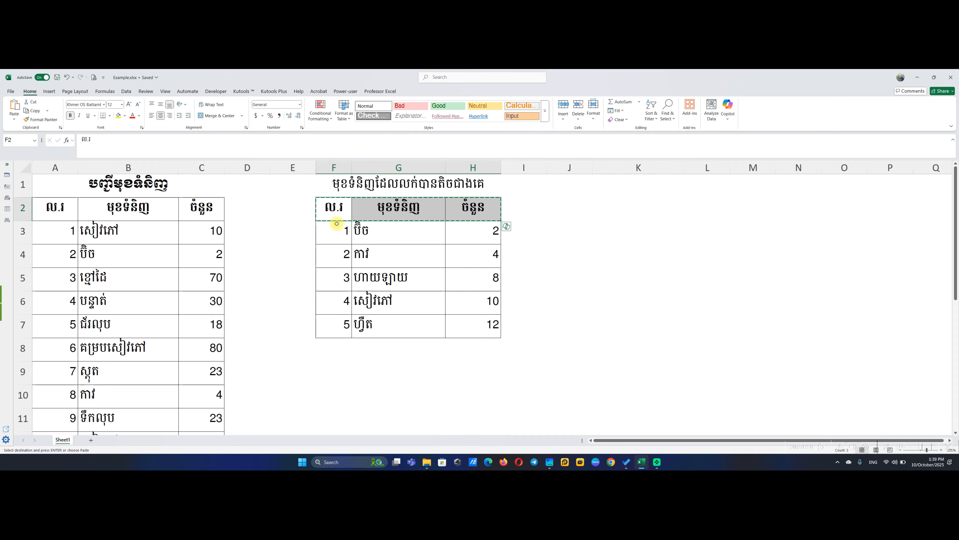
click(551, 210)
key(ctrl+v)
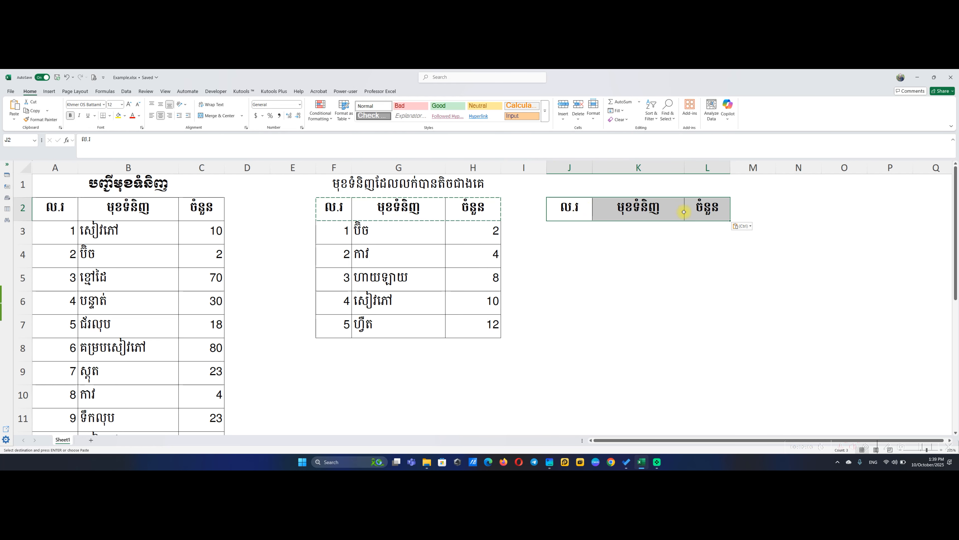
- Number the rows of the new table from 1 to 5 in cells J3:J7 as a filled series
click(571, 230)
drag(571, 229, 568, 330)
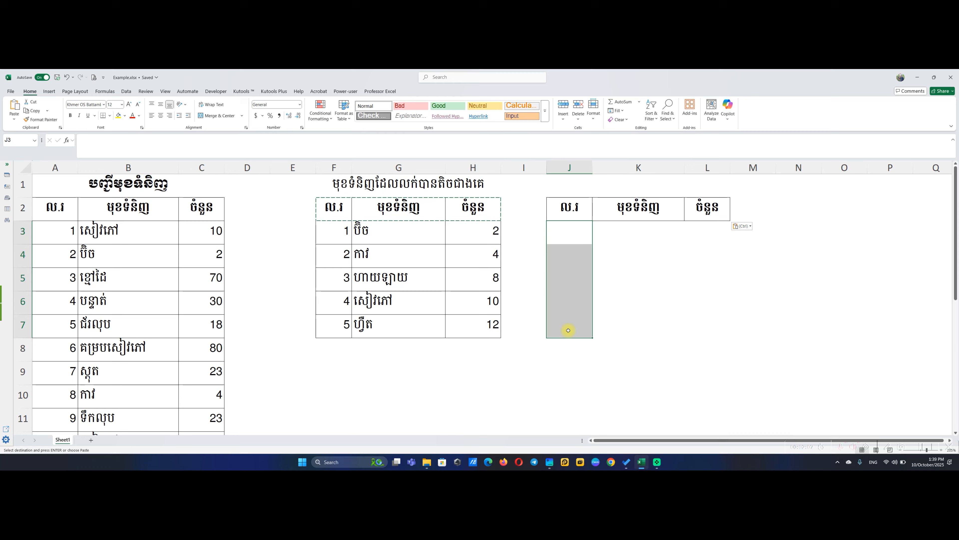
click(574, 240)
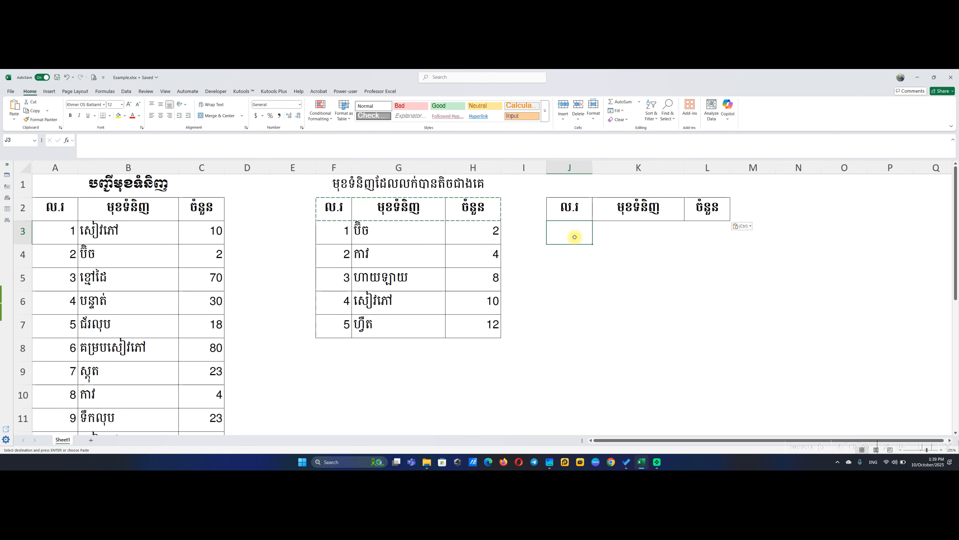
click(621, 241)
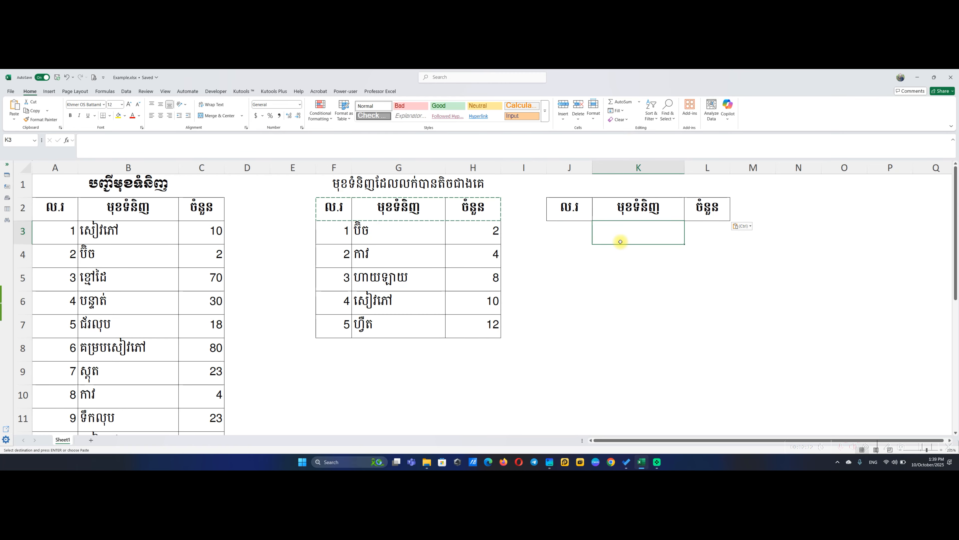
click(558, 236)
text(1)
key(Return)
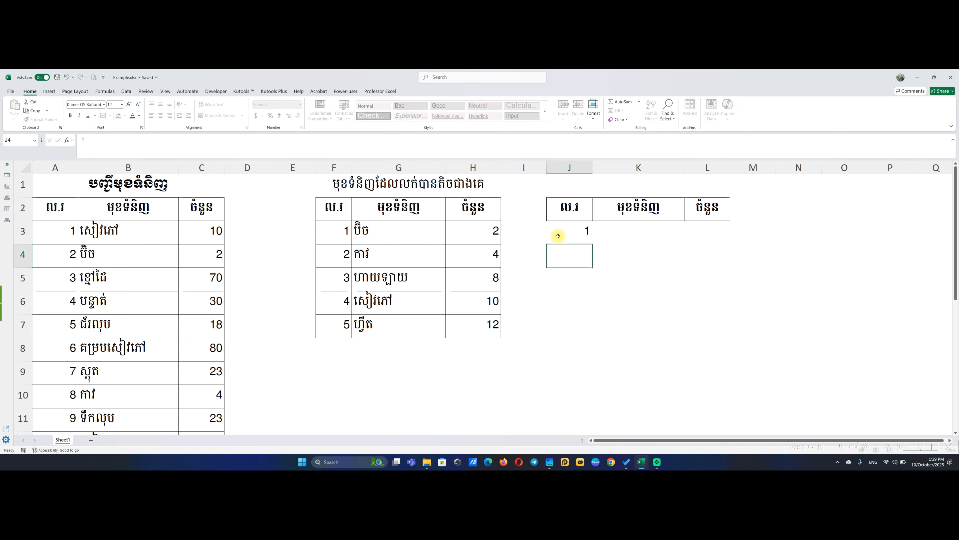
text(2)
key(Return)
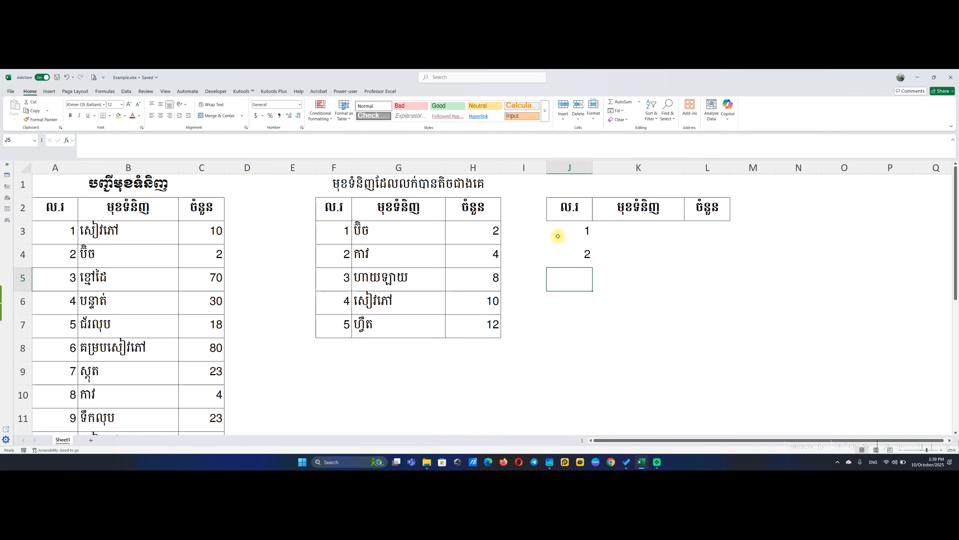
drag(557, 236, 594, 335)
click(624, 302)
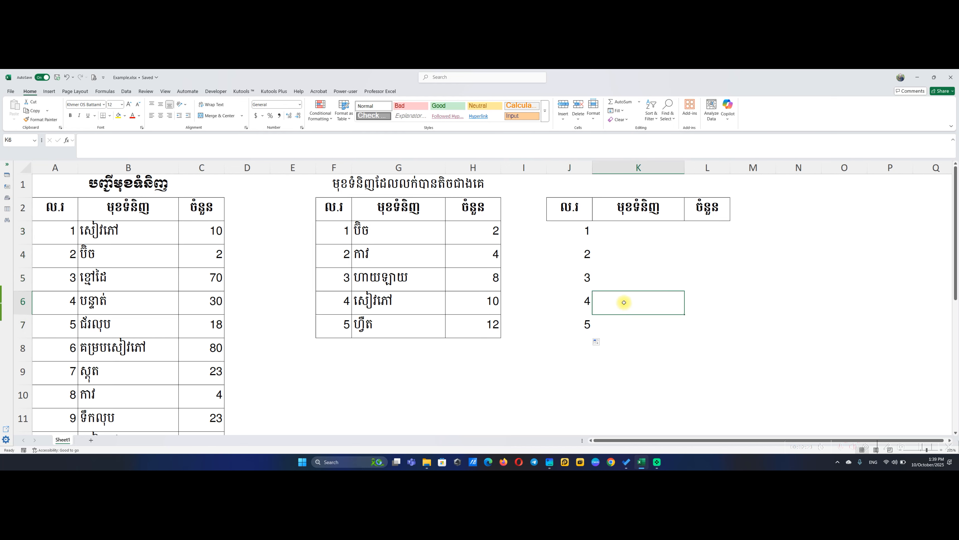
- Begin a FILTER formula in cell K3 with the product and quantity range B3:C17 as its array
click(614, 232)
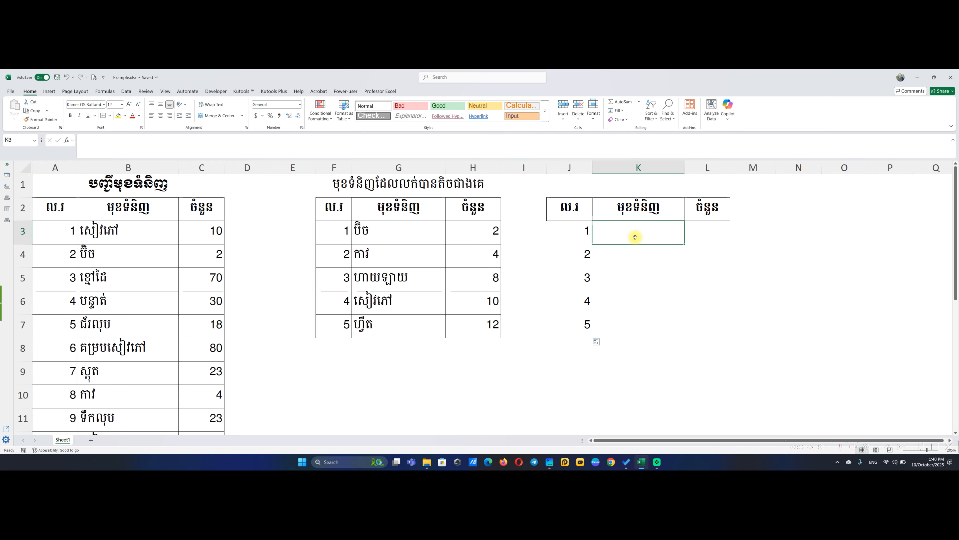
text(=)
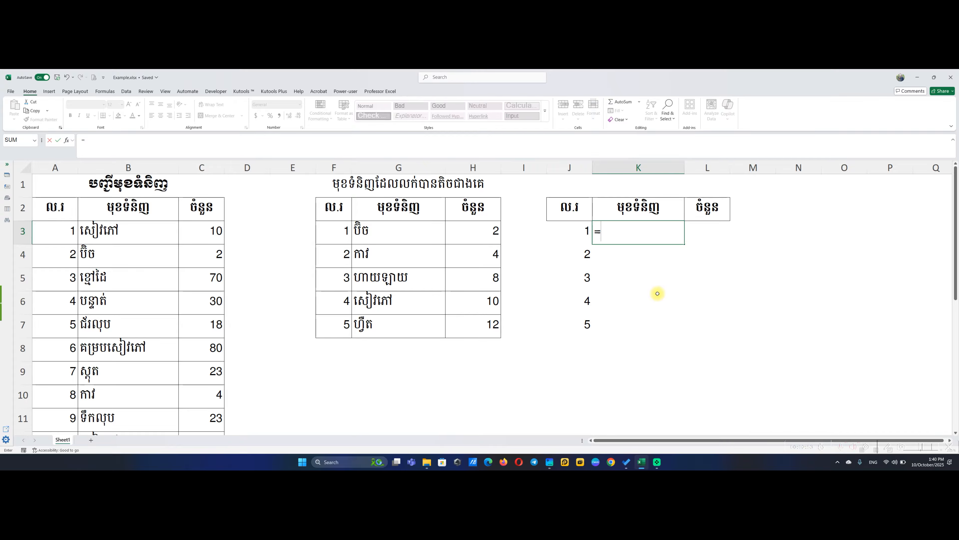
text(fil)
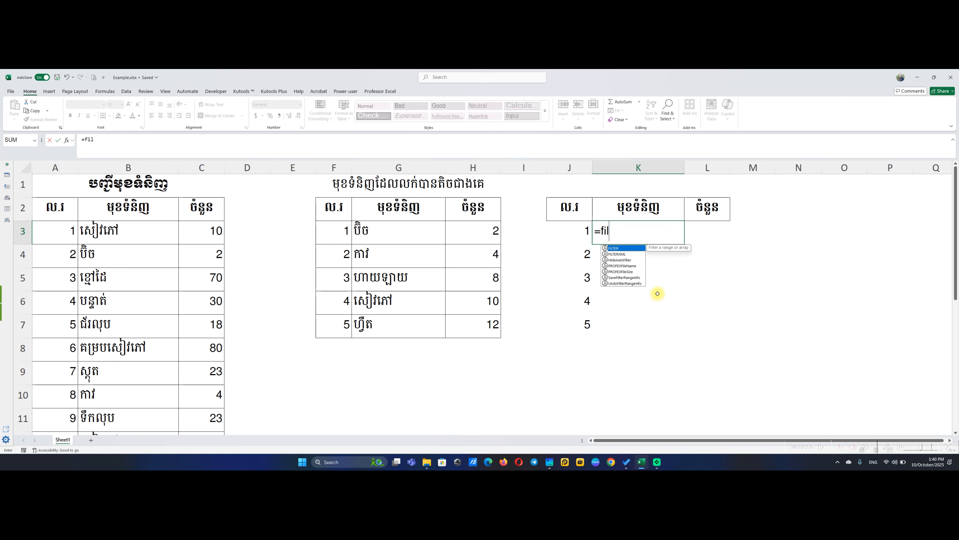
key(Tab)
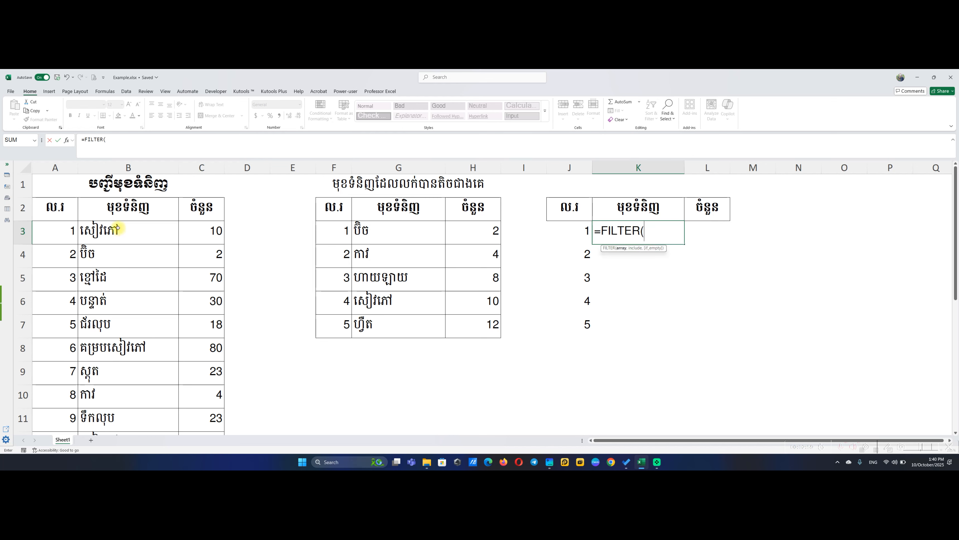
drag(110, 229, 210, 392)
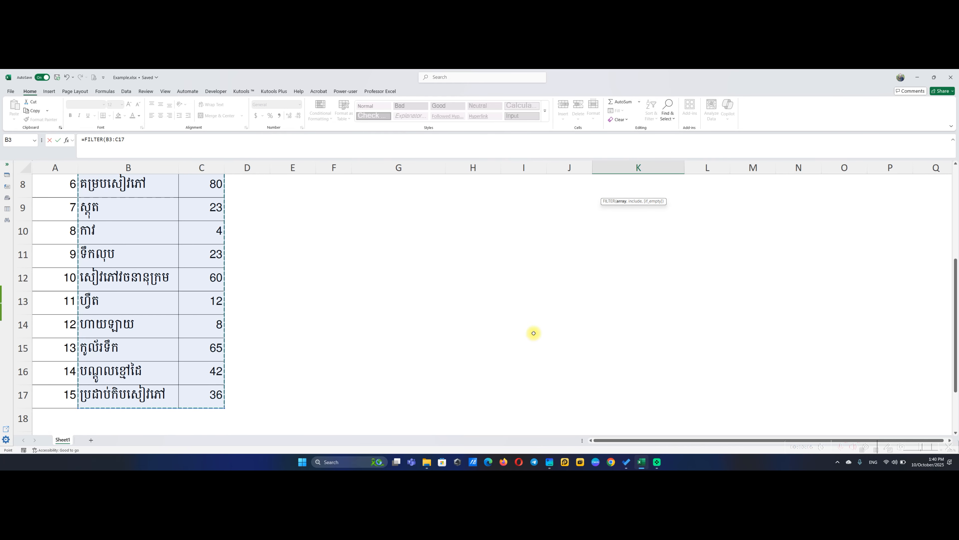
scroll(559, 321, up, 3)
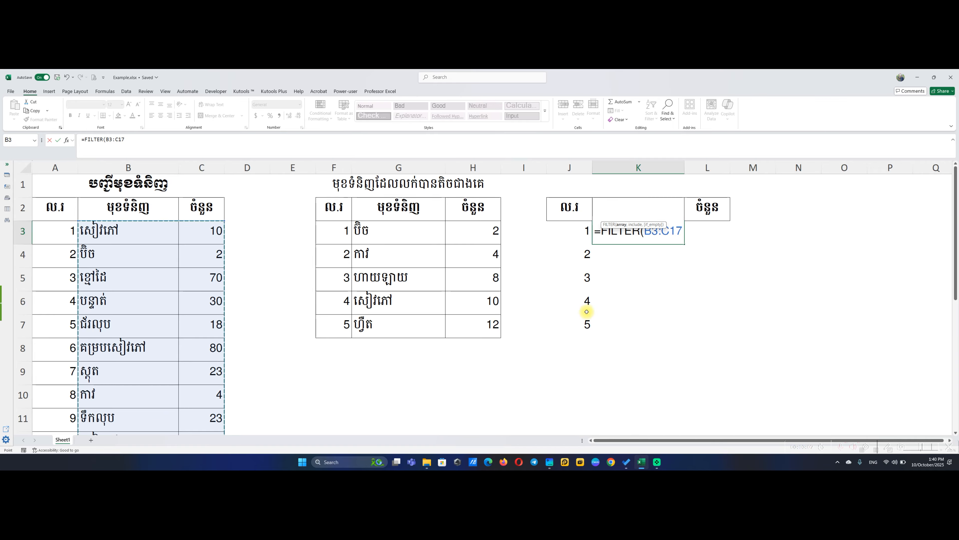
text(,)
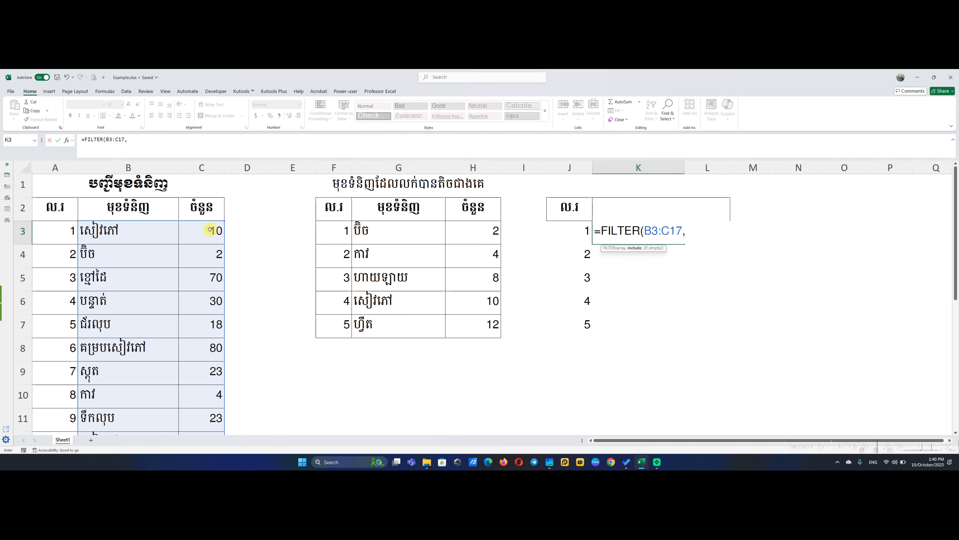
- Complete the K3 formula with the condition C3:C17<=SMALL(C3:C17,3) so it returns the three lowest-selling products
drag(204, 229, 205, 402)
scroll(507, 352, up, 3)
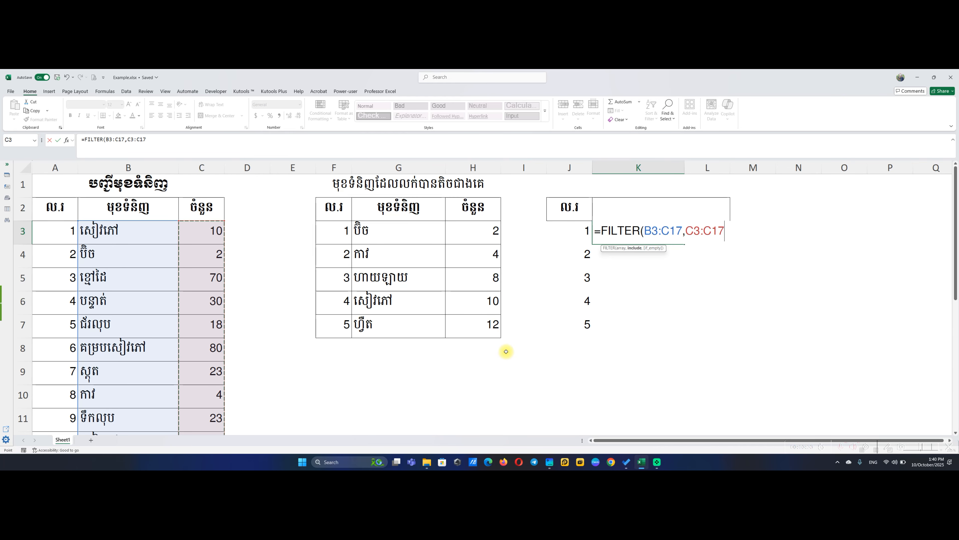
text(<=)
text(sm)
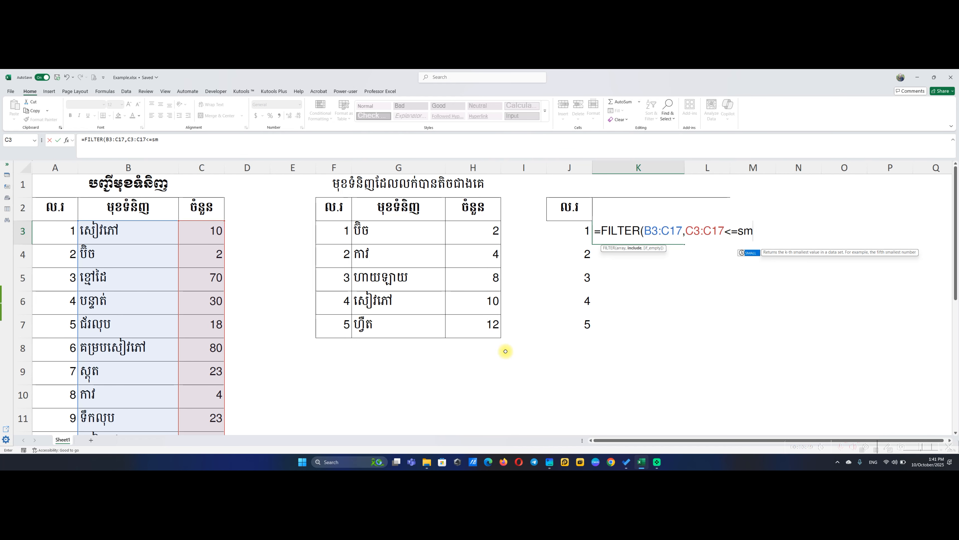
key(Tab)
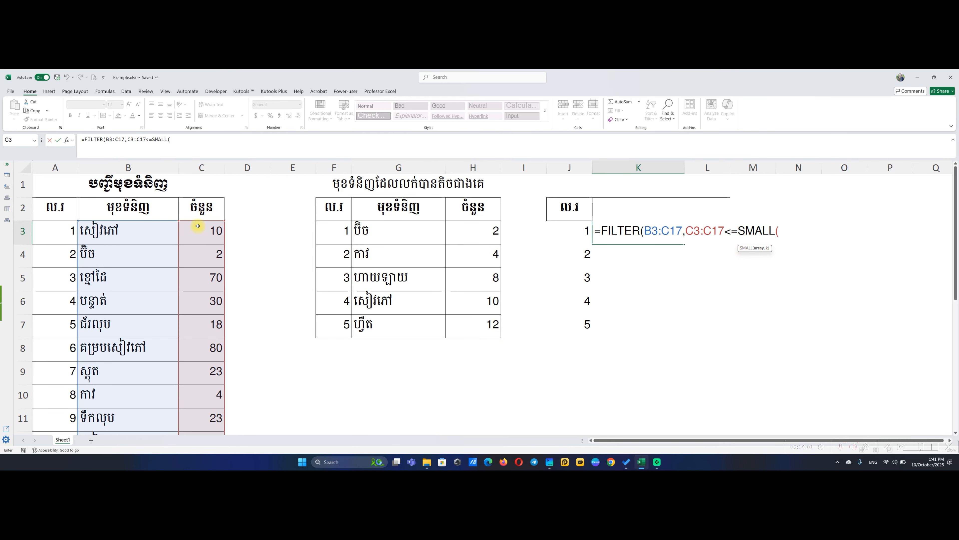
drag(200, 228, 204, 401)
scroll(452, 335, up, 3)
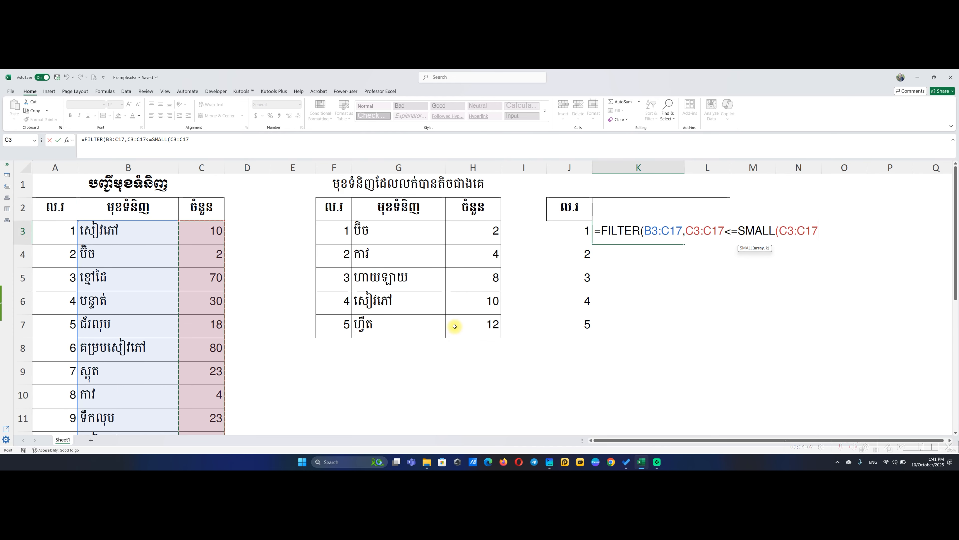
text(,3)
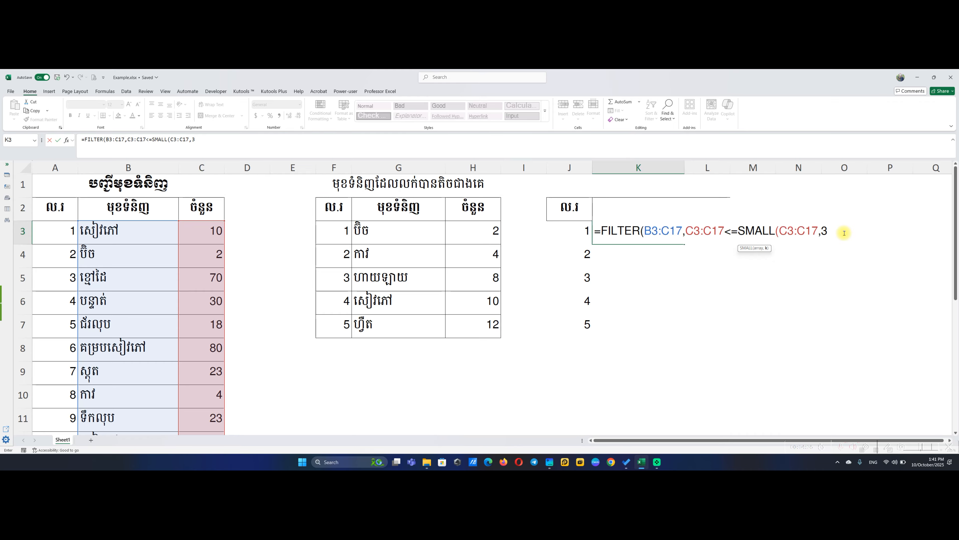
text())
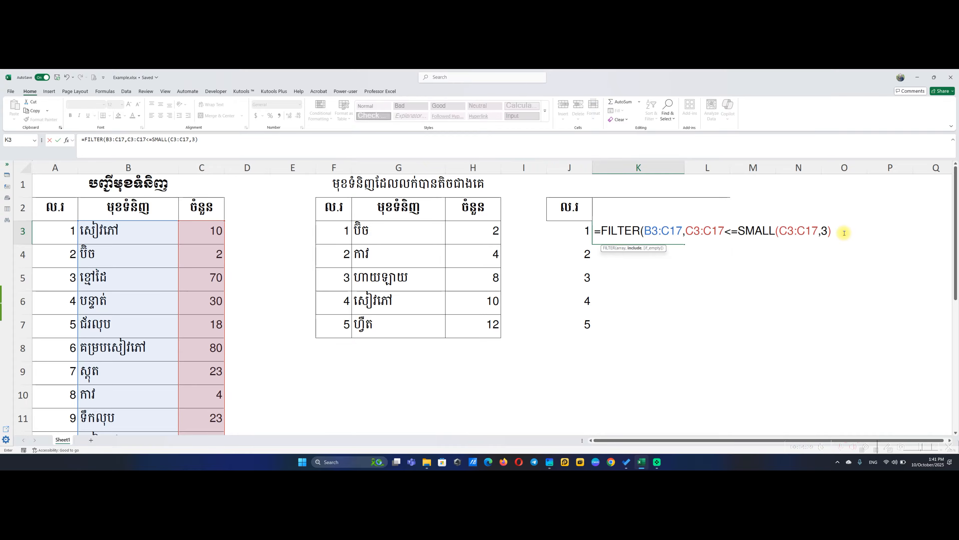
text())
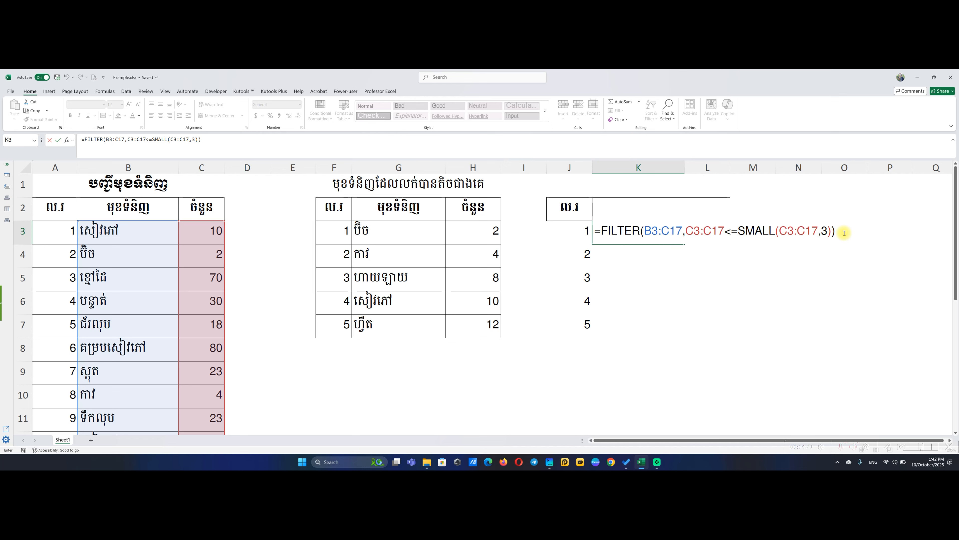
key(Return)
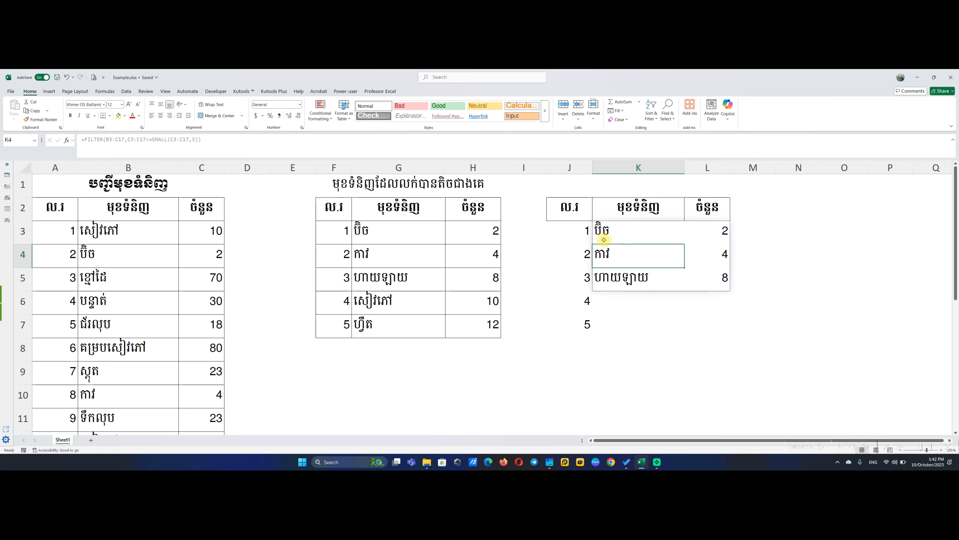
- Set the quantity of ប៊ិច in cell C4 to 5
click(207, 252)
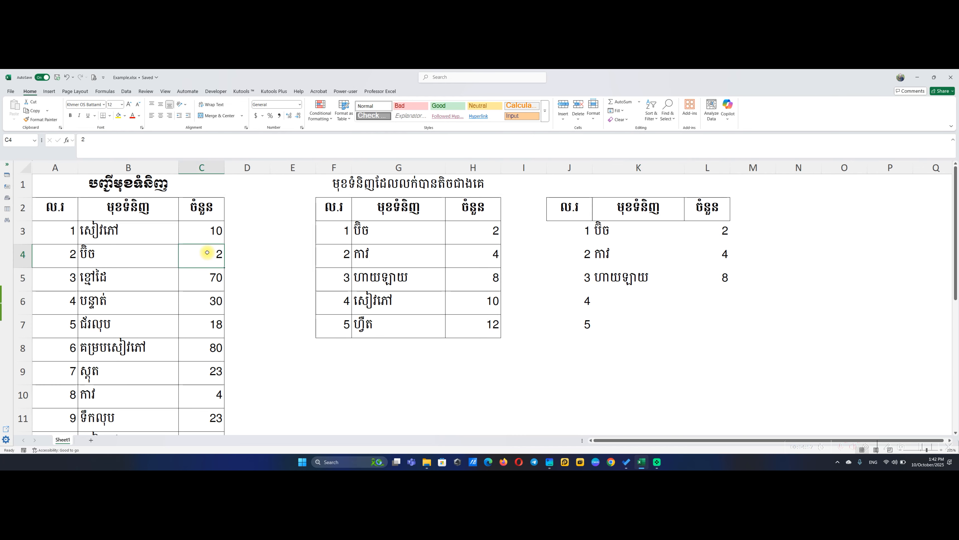
text(5)
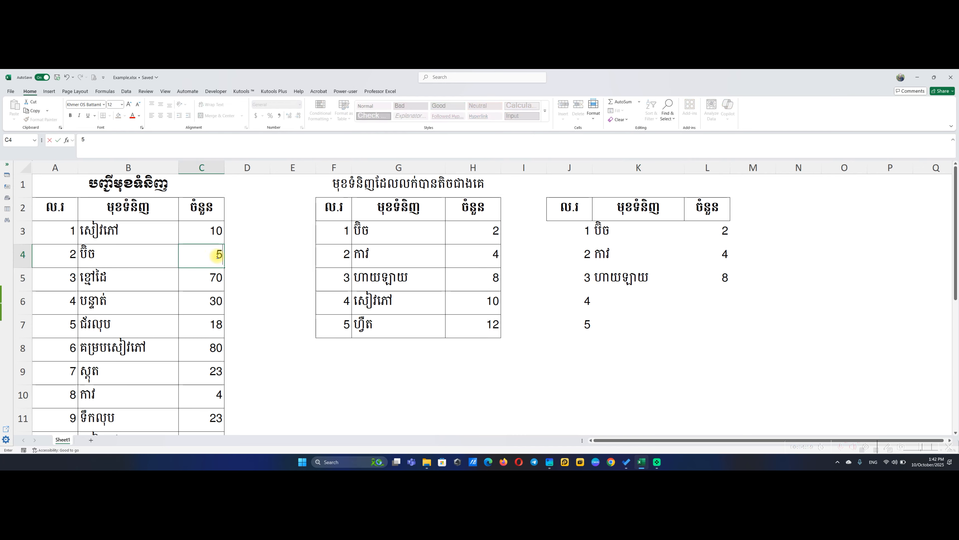
key(Return)
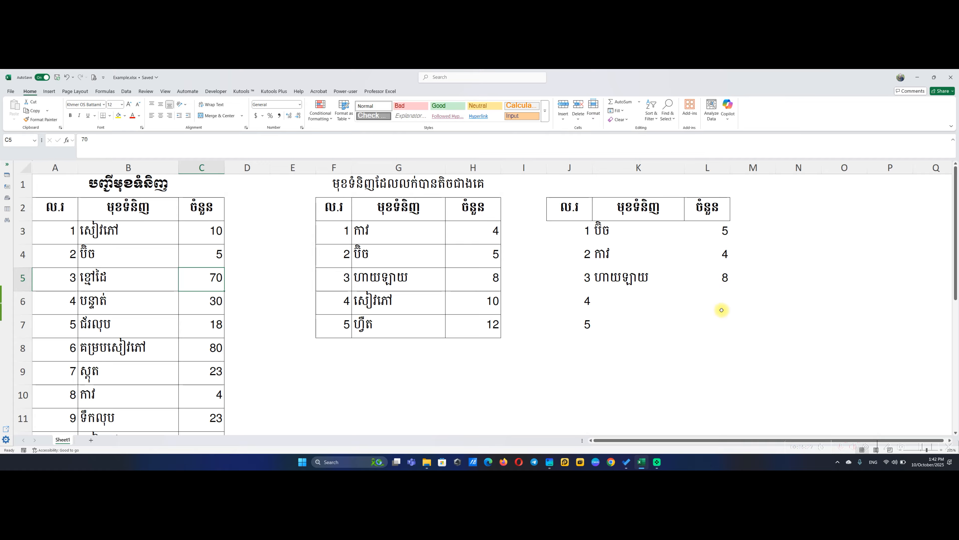
- Wrap the existing FILTER formula in cell K3 in a SORT function, using the whole FILTER expression as its array
double_click(599, 232)
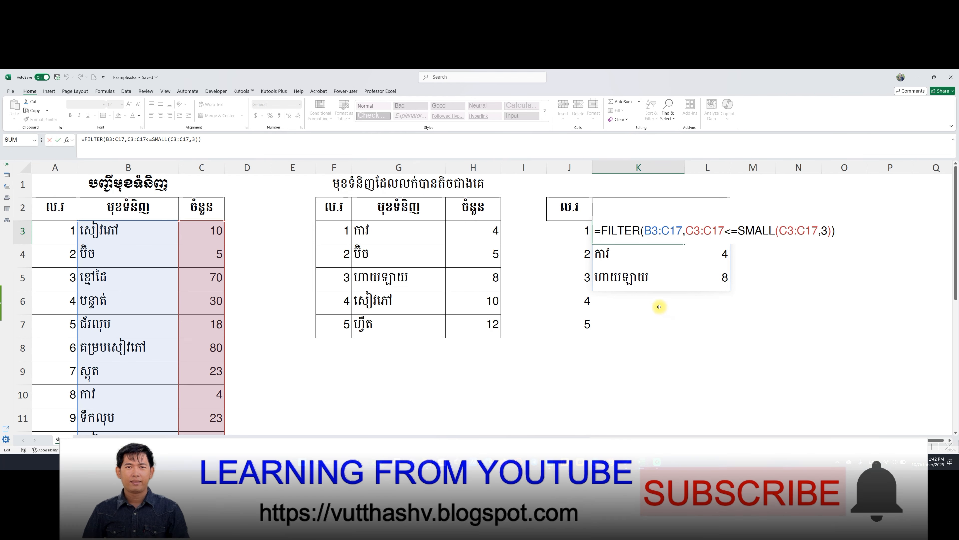
drag(601, 231, 839, 232)
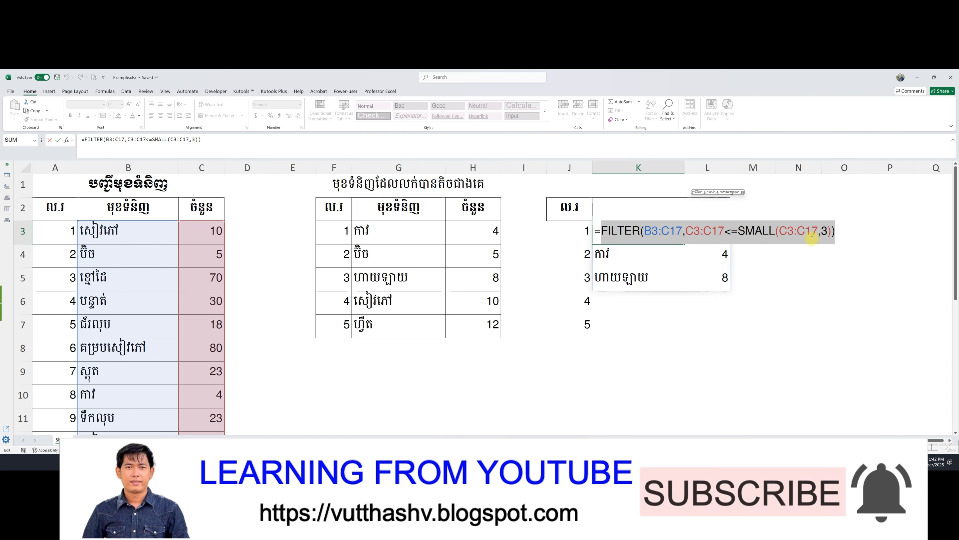
key(Left)
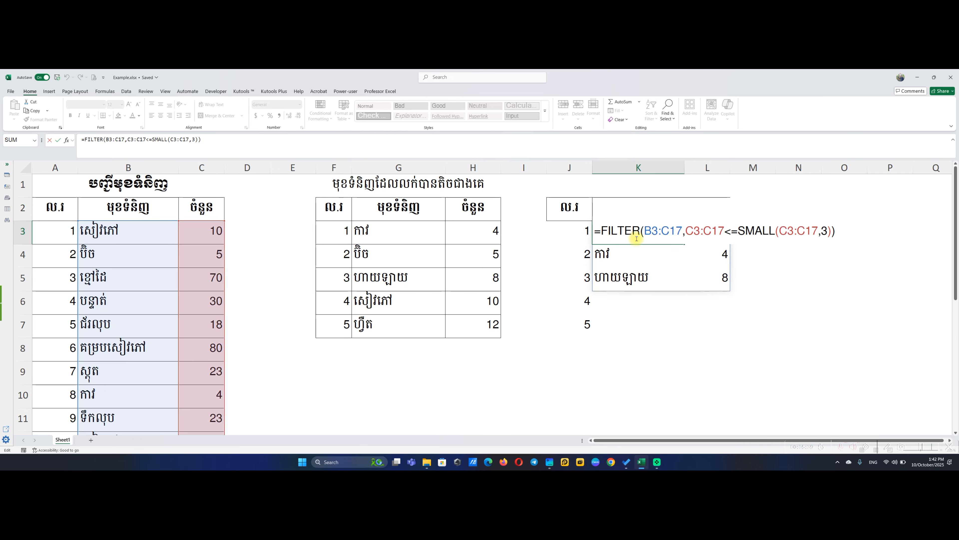
text(so)
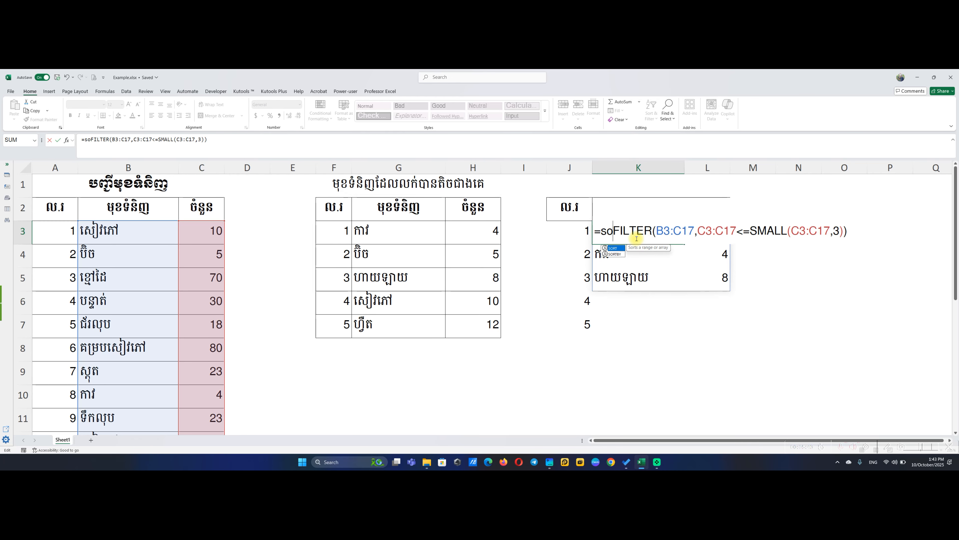
key(Tab)
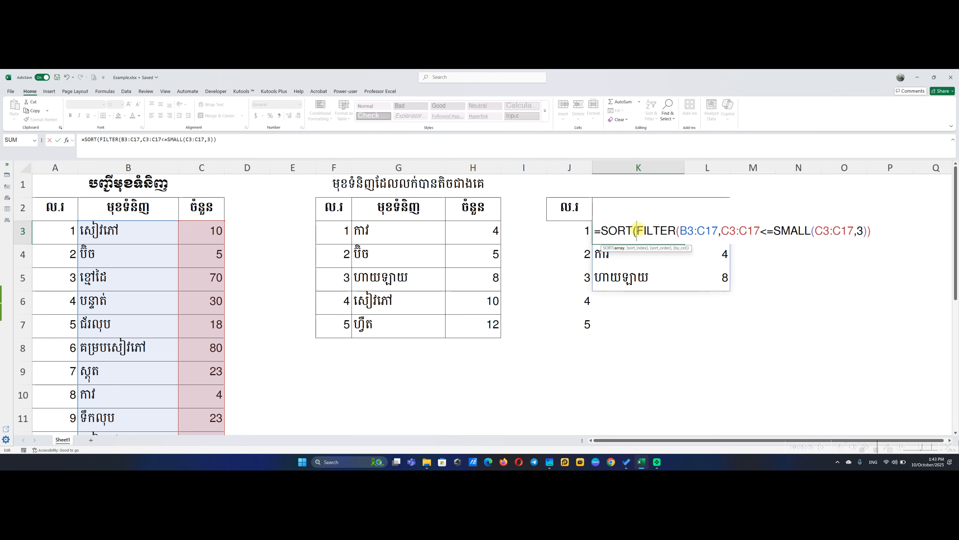
drag(636, 232, 878, 227)
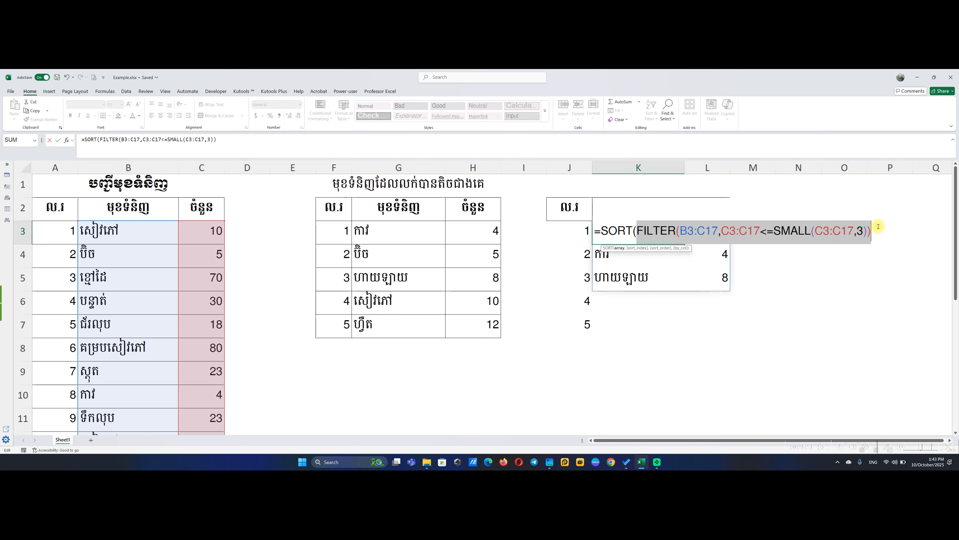
click(880, 231)
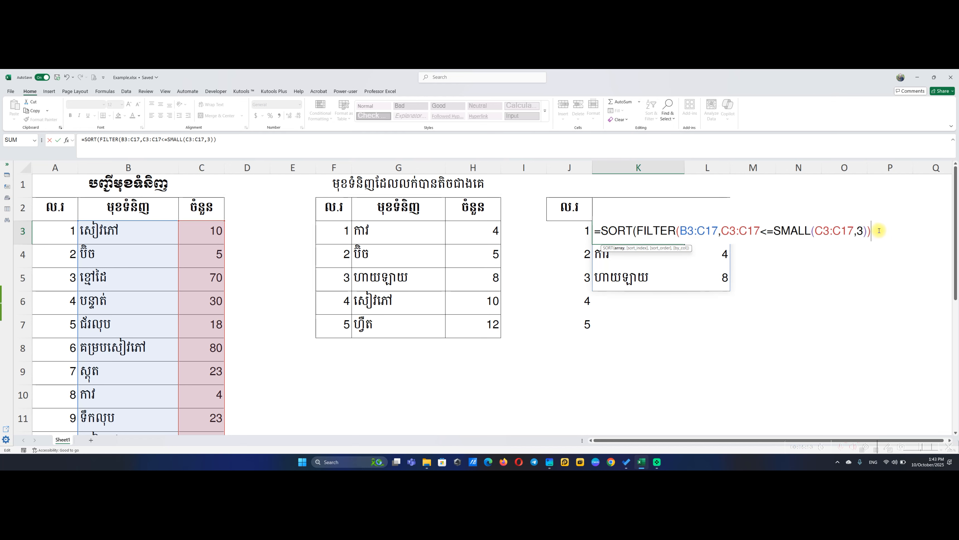
- Complete the K3 SORT formula with sort index 2 and sort order 1 so the products are listed by ascending quantity
text(,)
text(2)
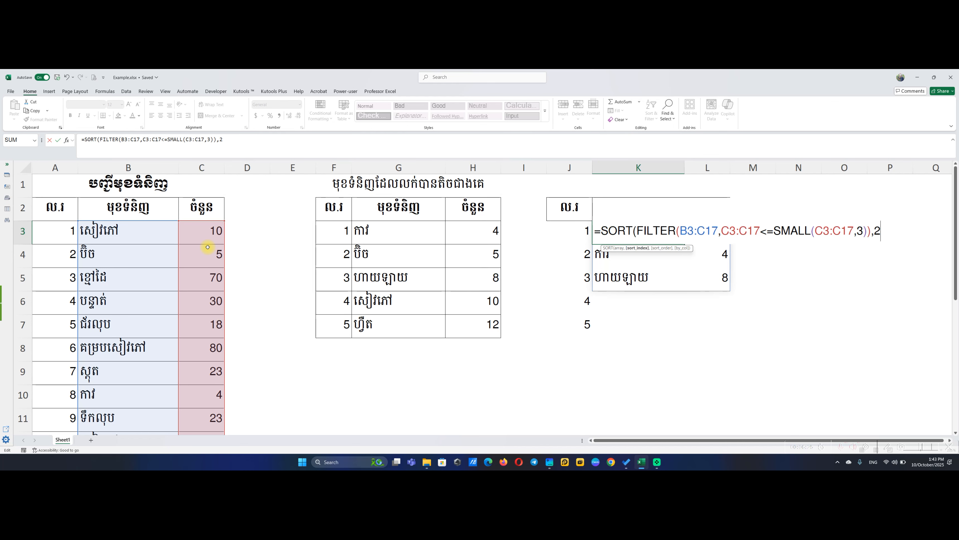
text(,)
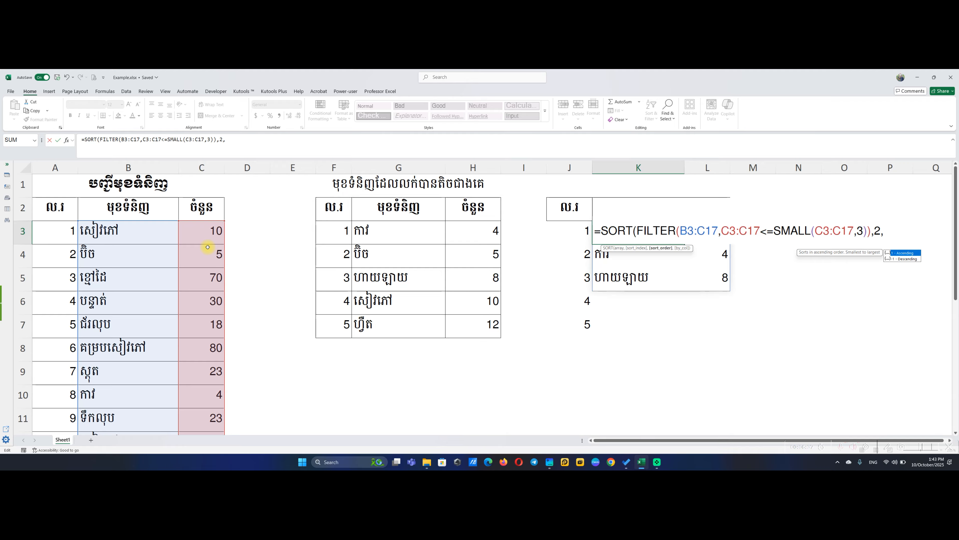
text(1)
key(BackSpace)
text(-1)
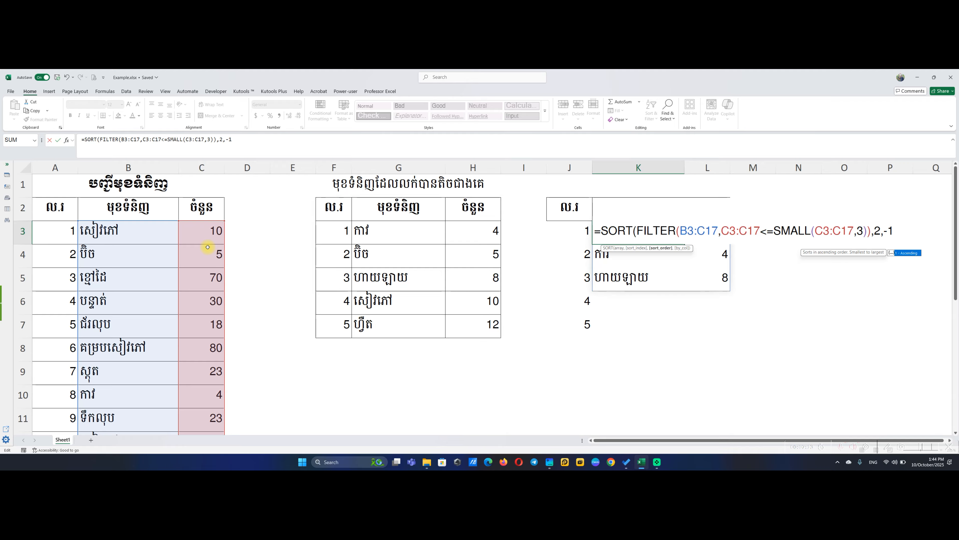
key(BackSpace)
key(BackSpace)
text(1))
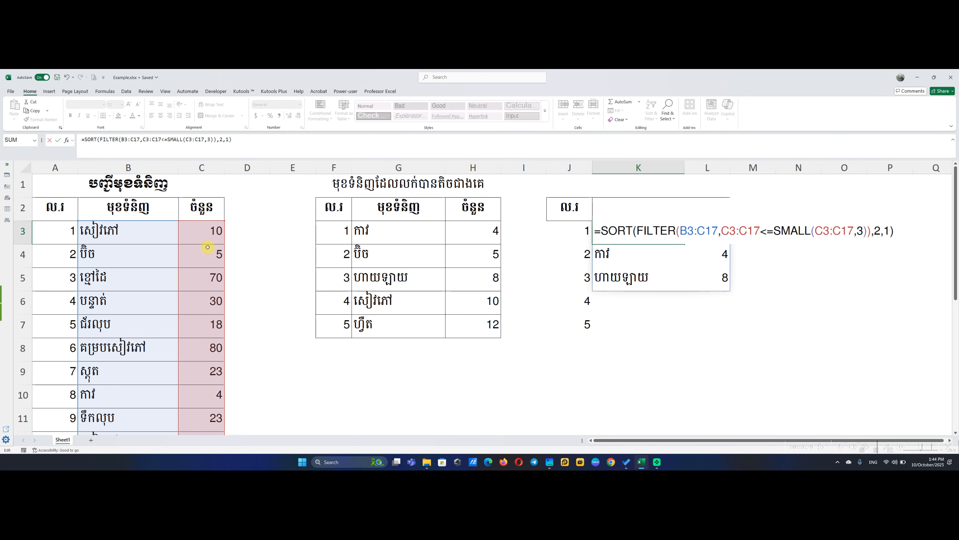
key(Return)
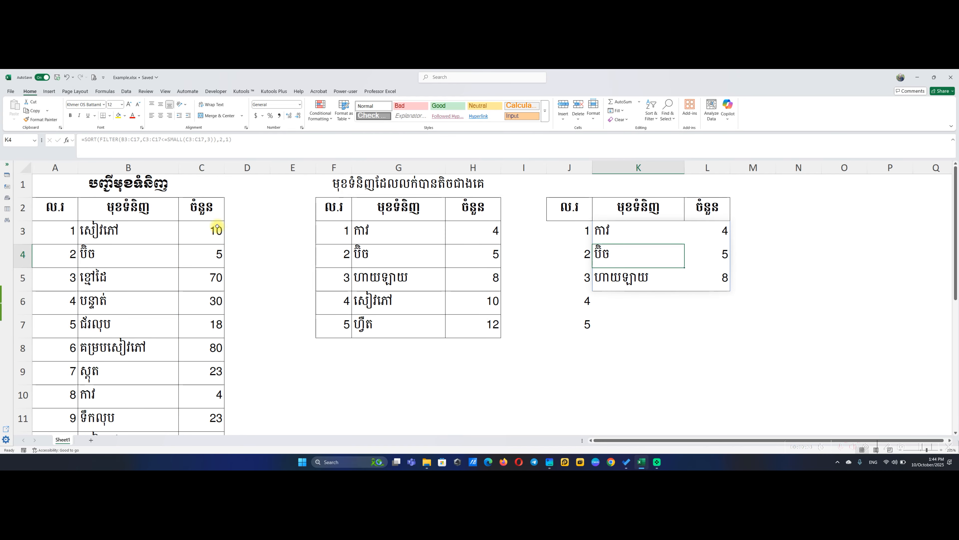
- Set the quantity of កាវ in cell C10 to 7 and check the sorted results in K3:L5
drag(707, 229, 703, 281)
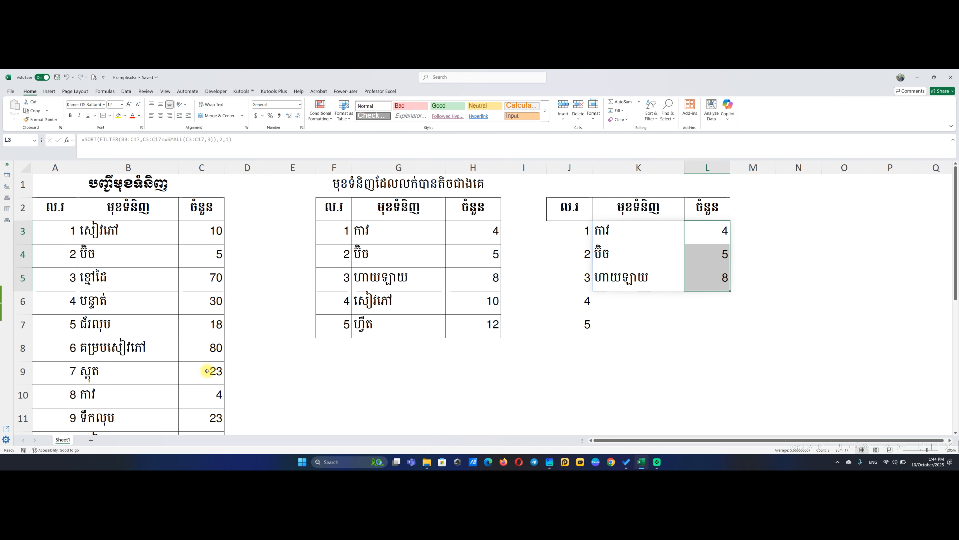
click(208, 397)
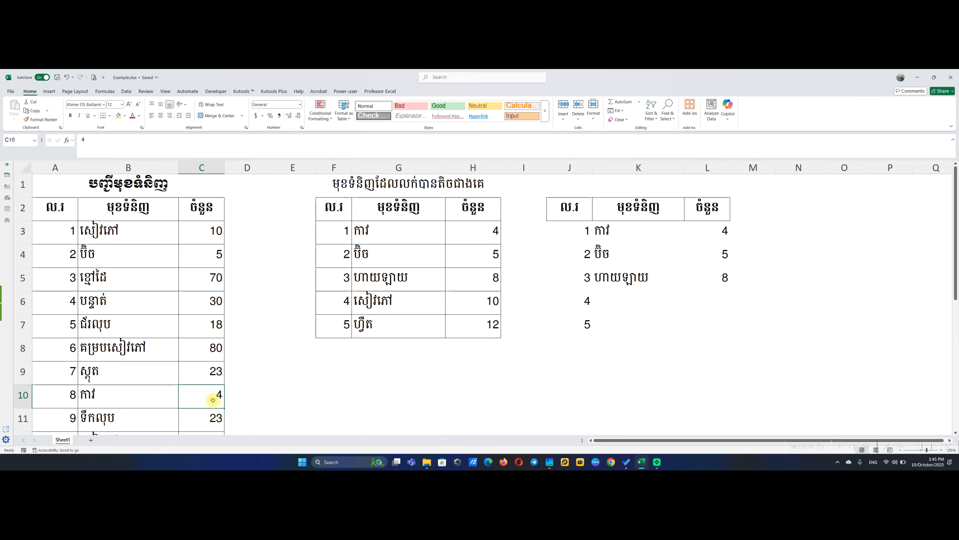
text(7)
key(Return)
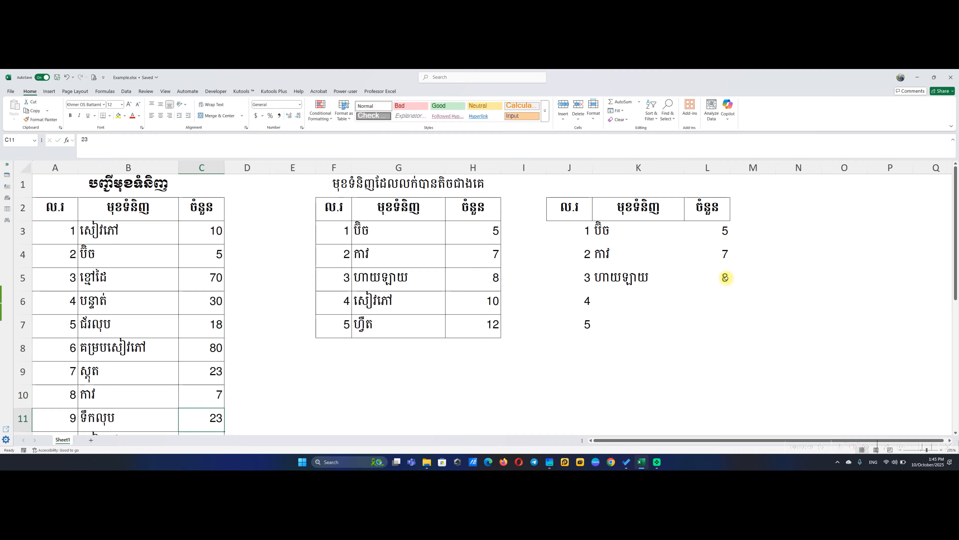
drag(611, 231, 719, 287)
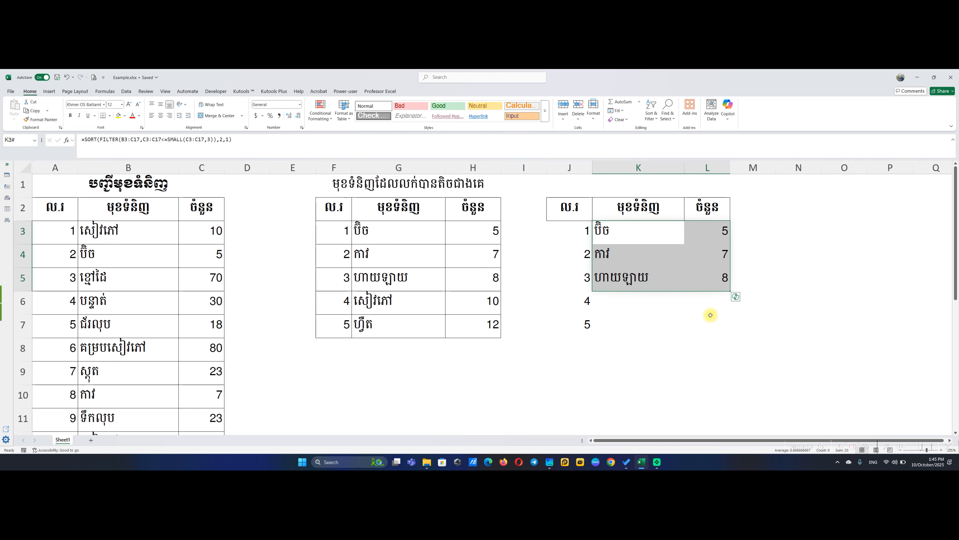
click(697, 317)
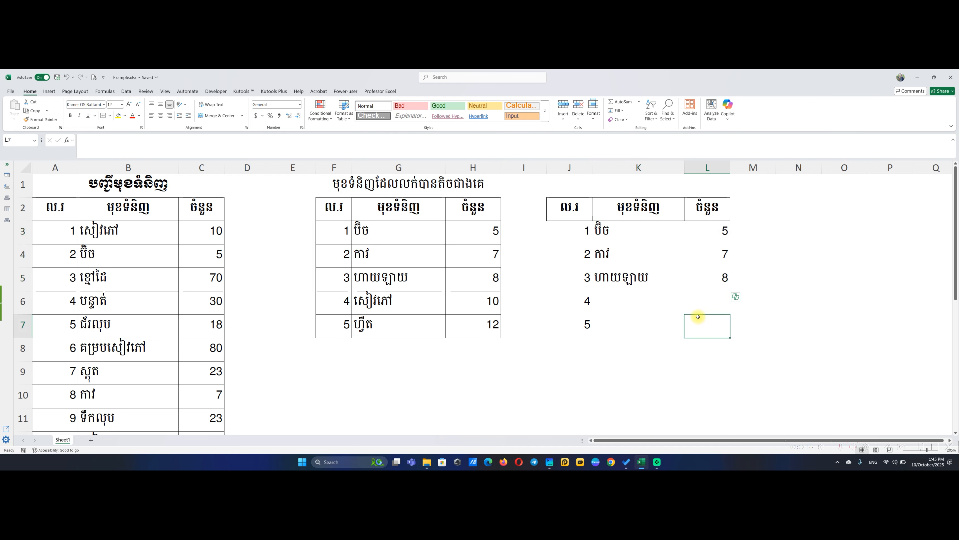
- Change the SMALL function's k argument in the K3 formula to 10
click(617, 230)
double_click(617, 231)
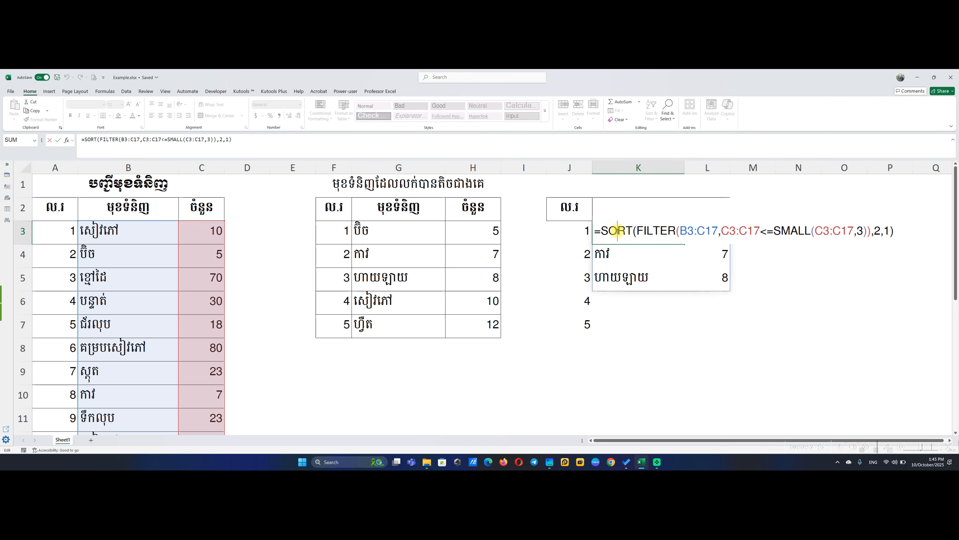
double_click(860, 231)
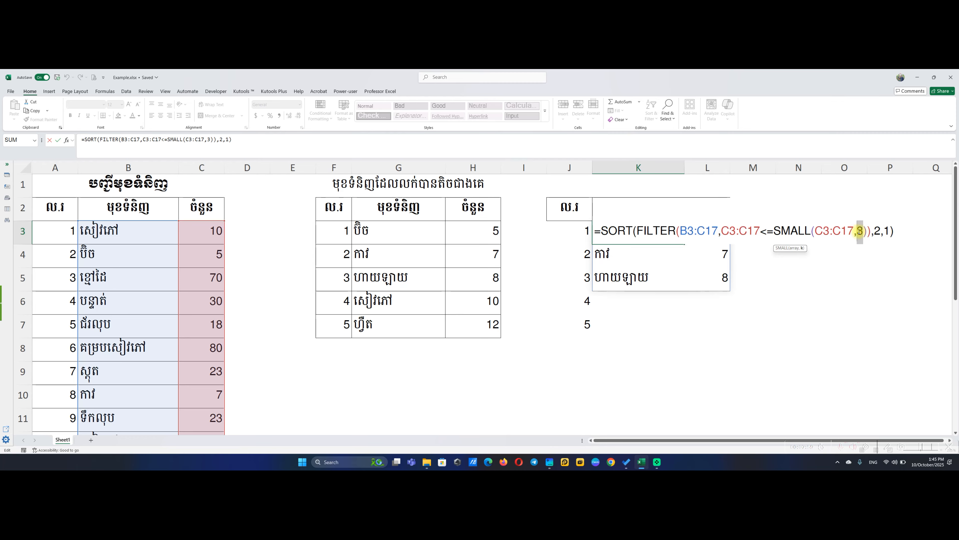
text(10)
key(Return)
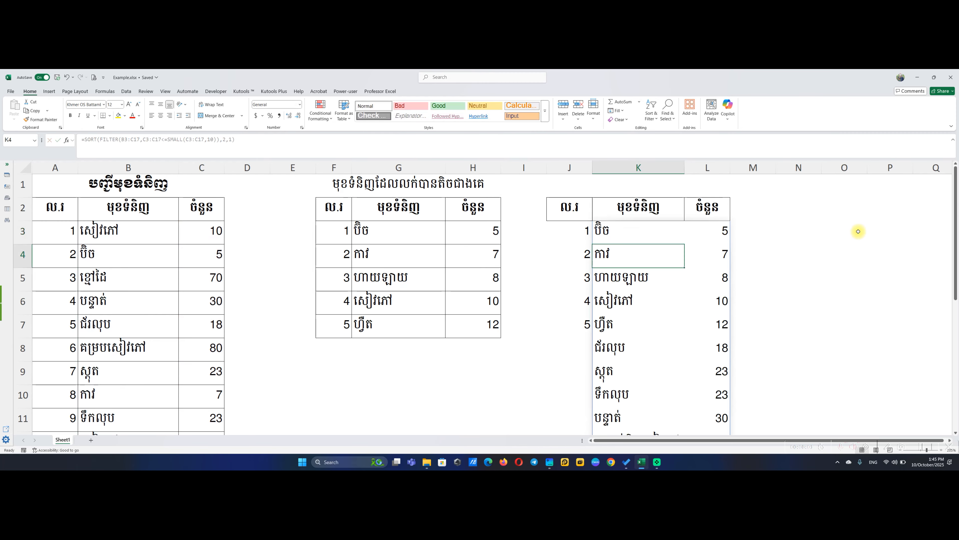
- Set the SMALL function's k argument in the K3 formula to 4 so it returns the four lowest-selling products
double_click(629, 236)
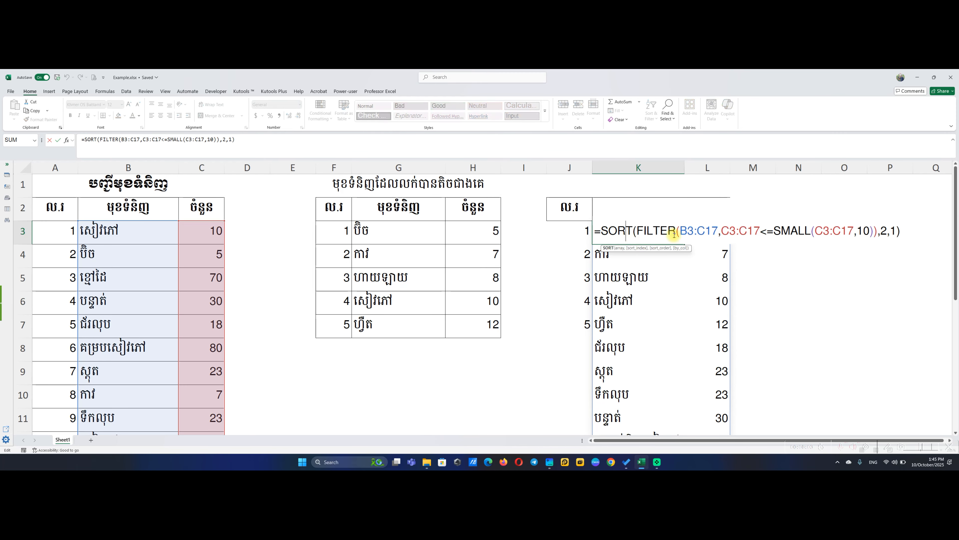
double_click(865, 231)
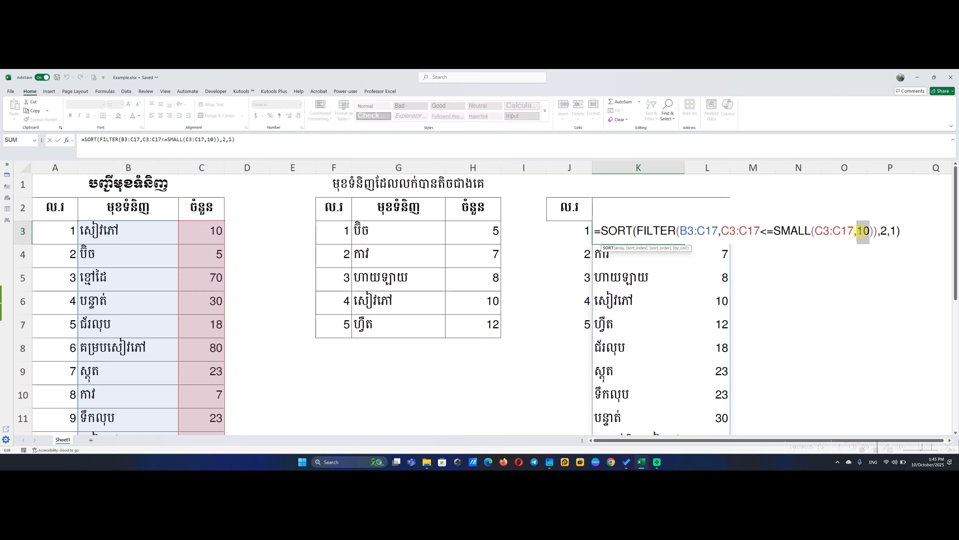
text(5)
double_click(859, 231)
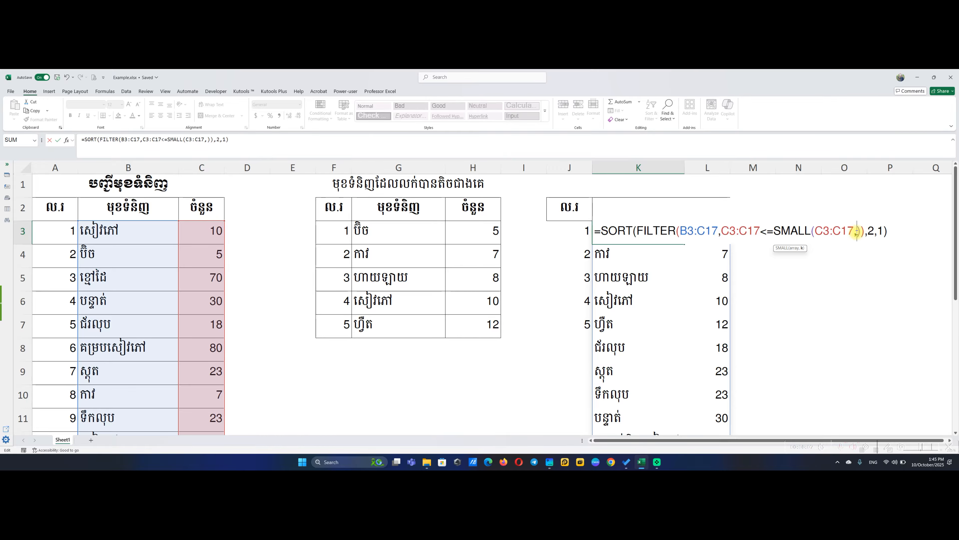
text(4)
key(Return)
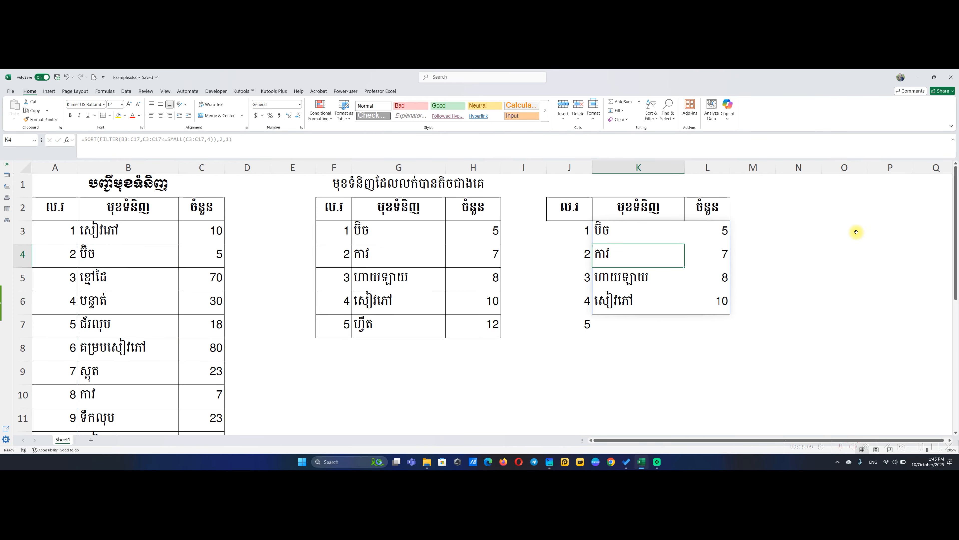